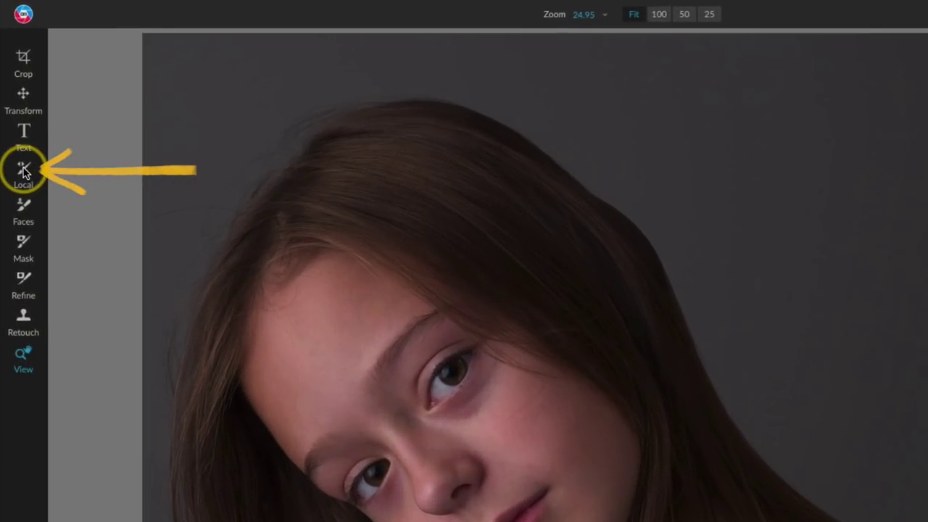
Activate the Local Adjustment brush from the left toolbar
click(24, 169)
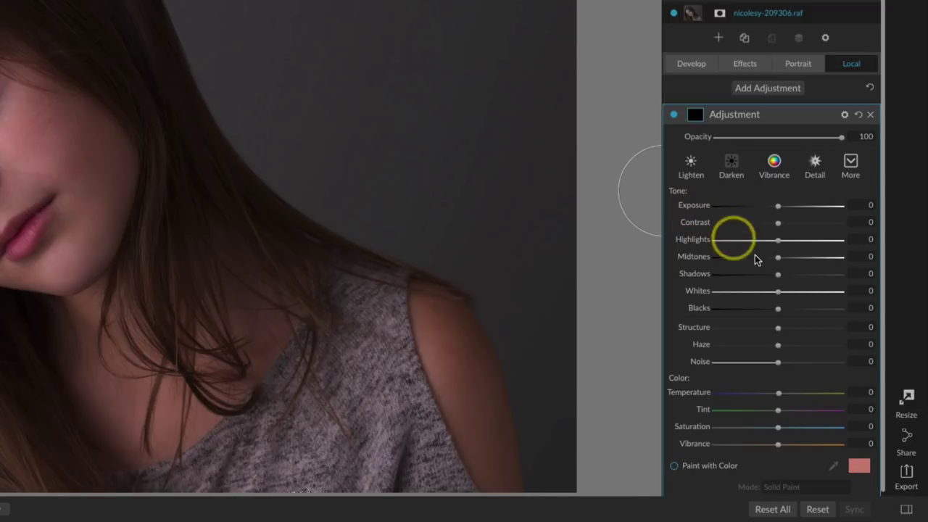
Raise the local adjustment's Shadows to 31 and Exposure to 0.4
drag(781, 271, 801, 281)
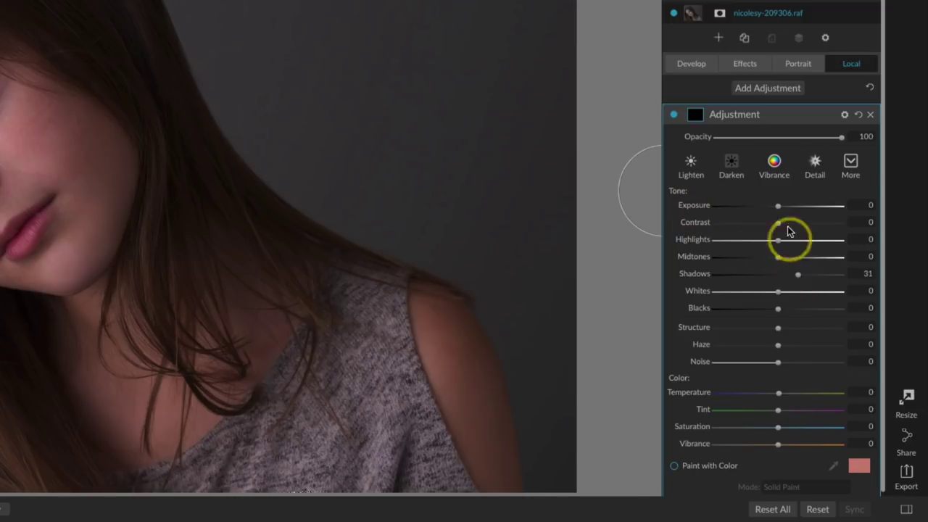
drag(780, 210, 784, 211)
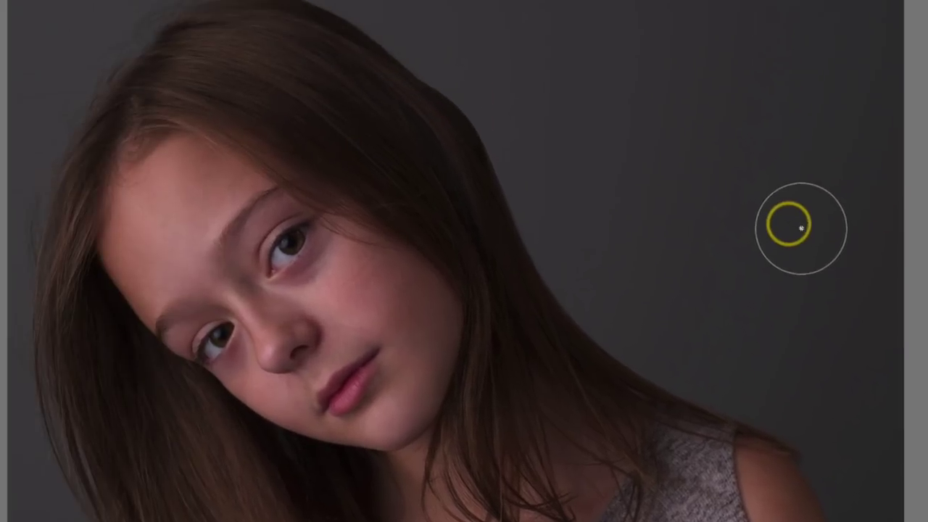
Shrink the brush to size 100 and lower its opacity to about 50
key(bracketleft)
key(bracketleft)
key(bracketleft)
key(bracketleft)
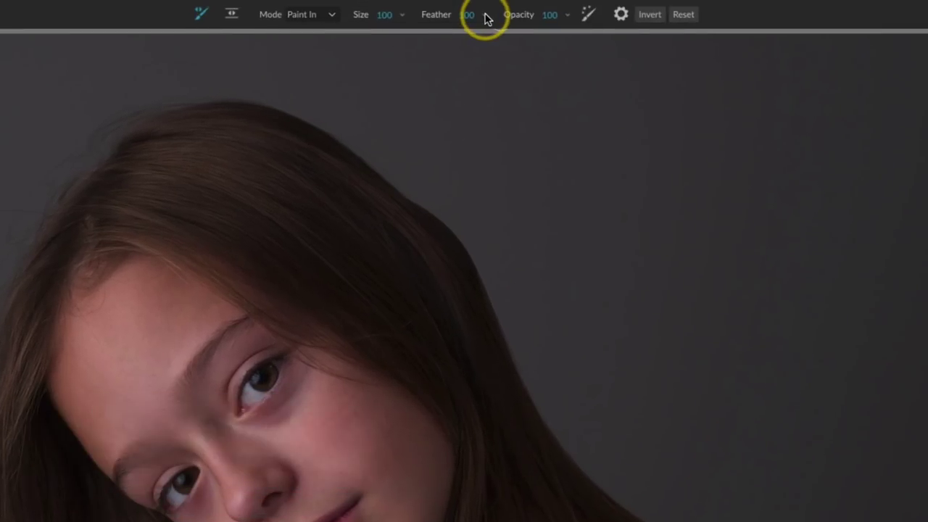
click(486, 19)
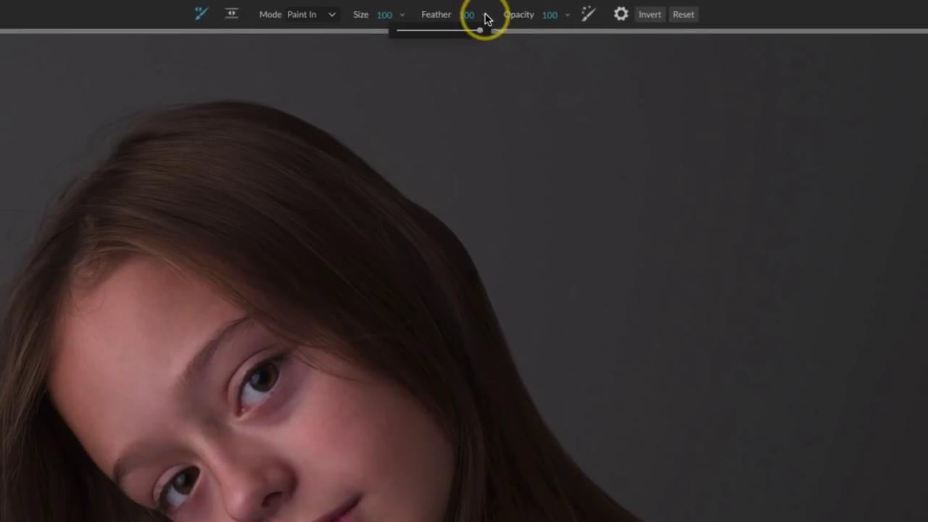
click(568, 18)
drag(562, 33, 525, 33)
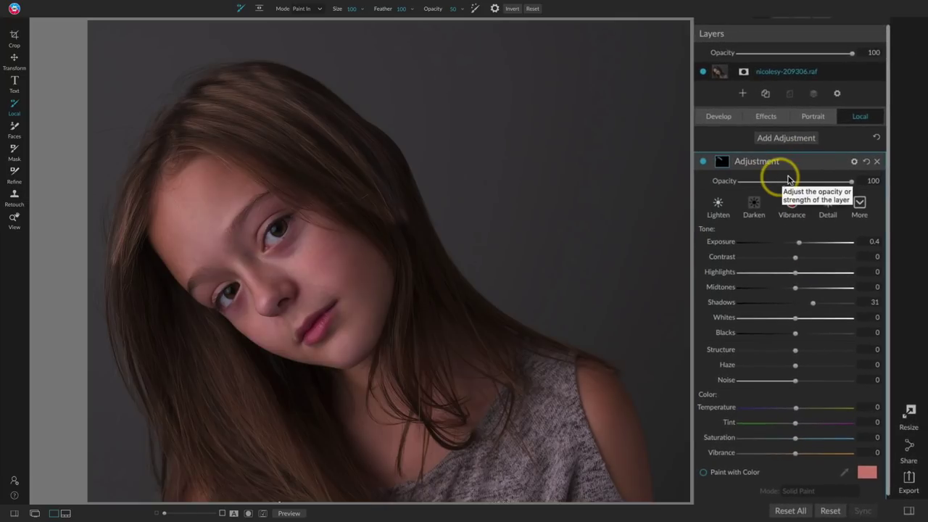
Lower the hair adjustment's opacity to 44 and Highlights to -53, comparing it off and on
drag(851, 181, 790, 183)
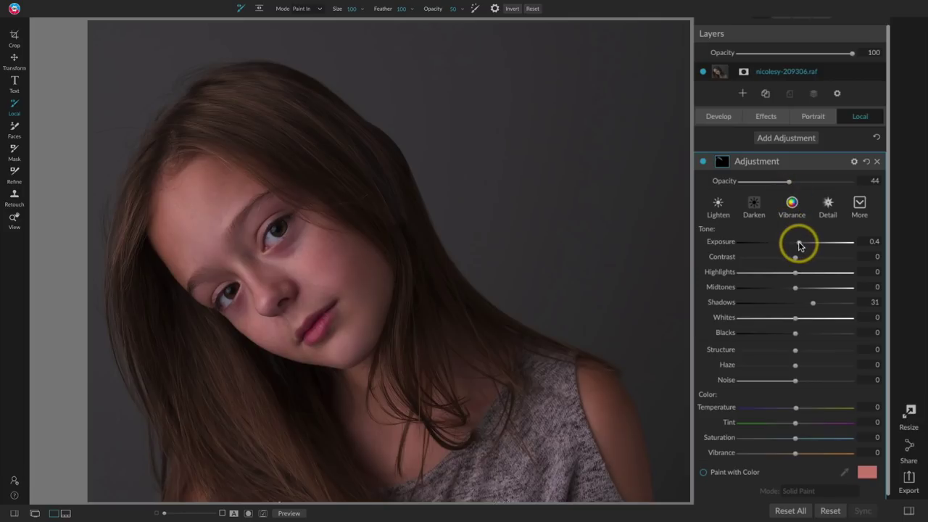
drag(795, 273, 765, 286)
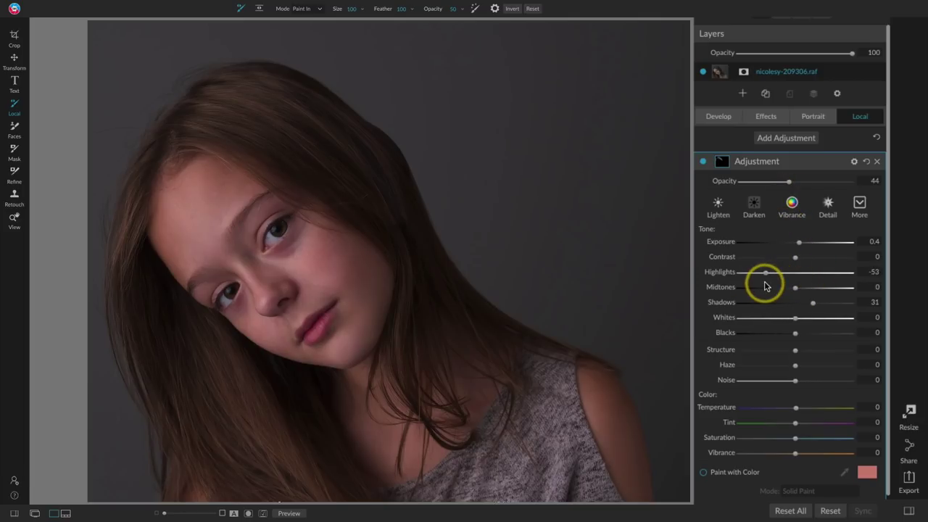
click(704, 161)
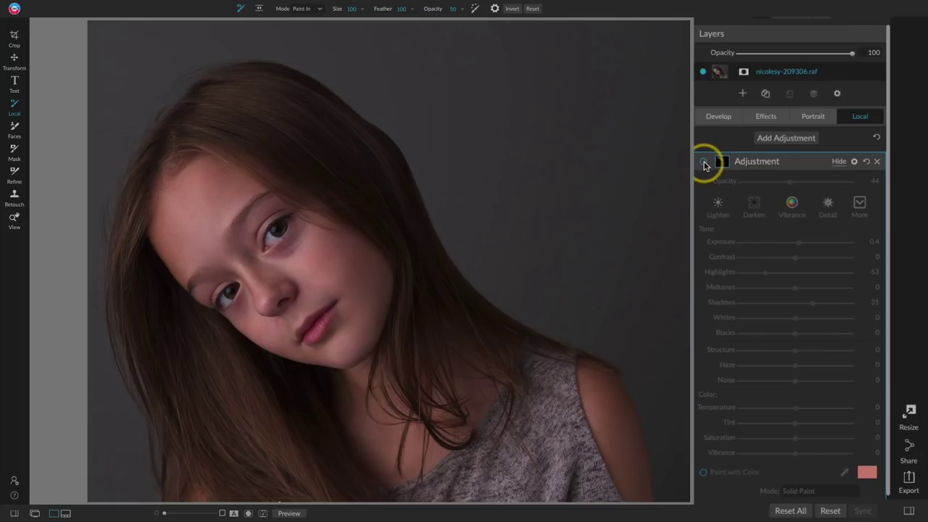
click(703, 162)
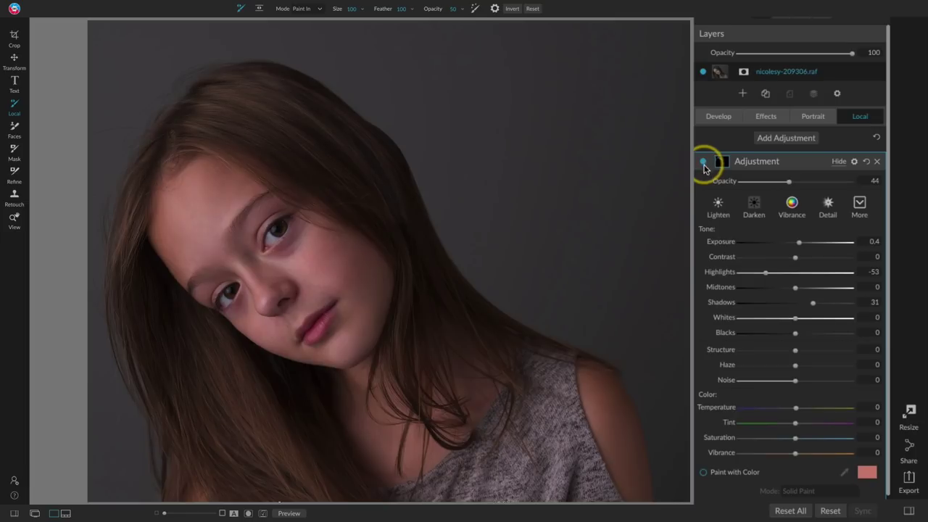
scroll(705, 188, down, 1)
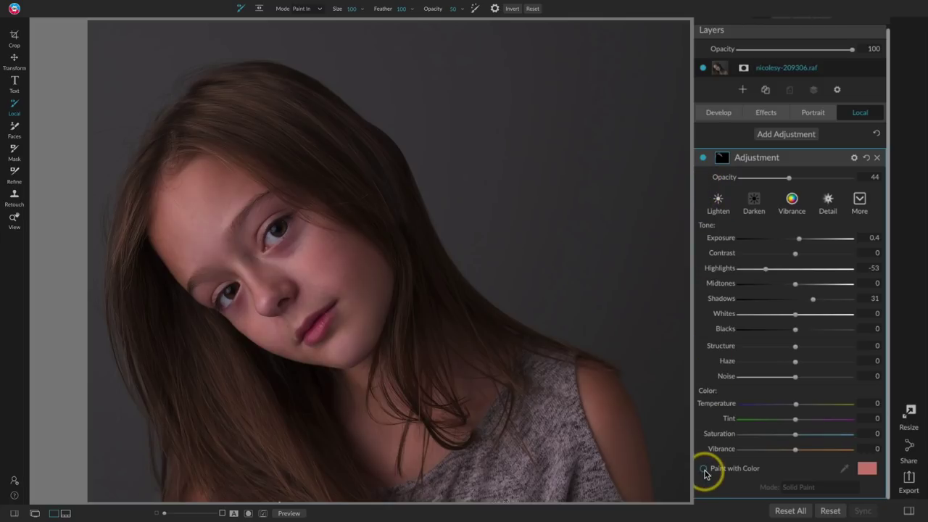
Delete the hair test adjustment, add a new one, and reset its Exposure to 0
click(876, 157)
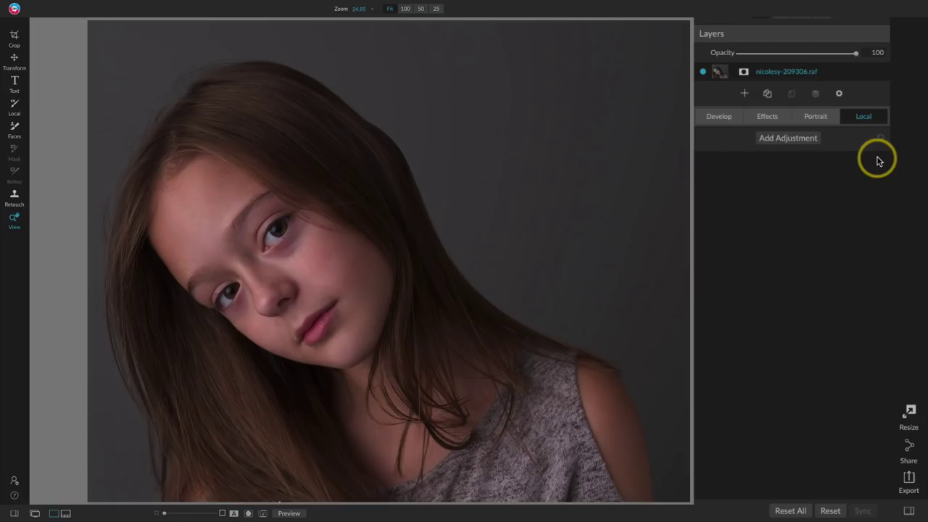
click(795, 139)
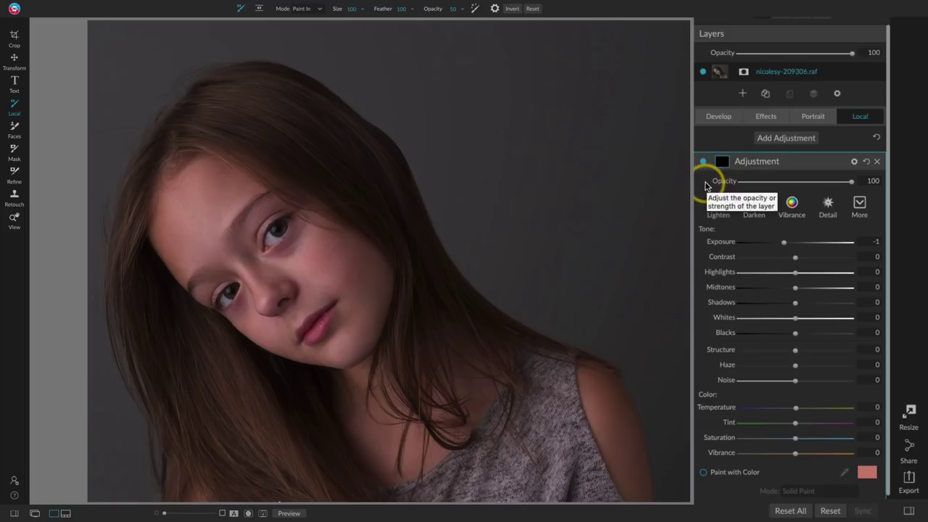
double_click(721, 243)
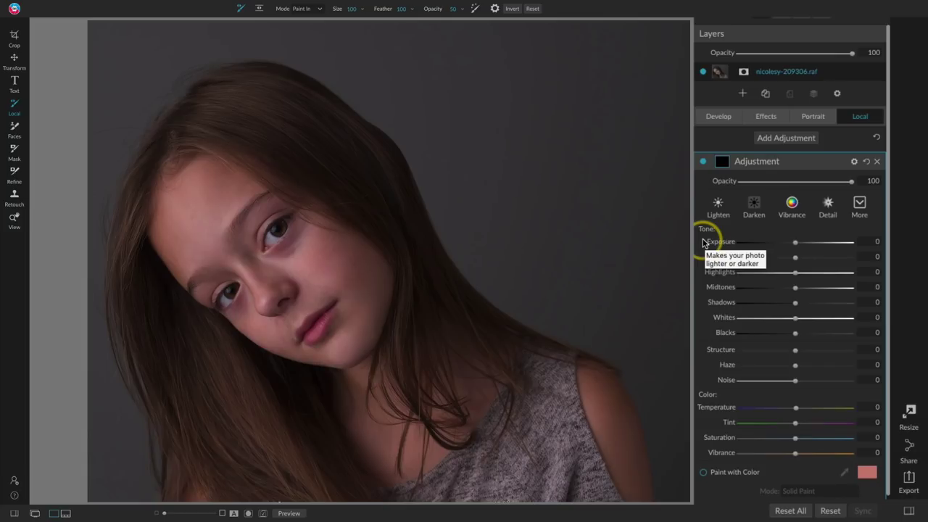
Enable Paint with Color and choose blue as the paint colour
scroll(703, 243, down, 1)
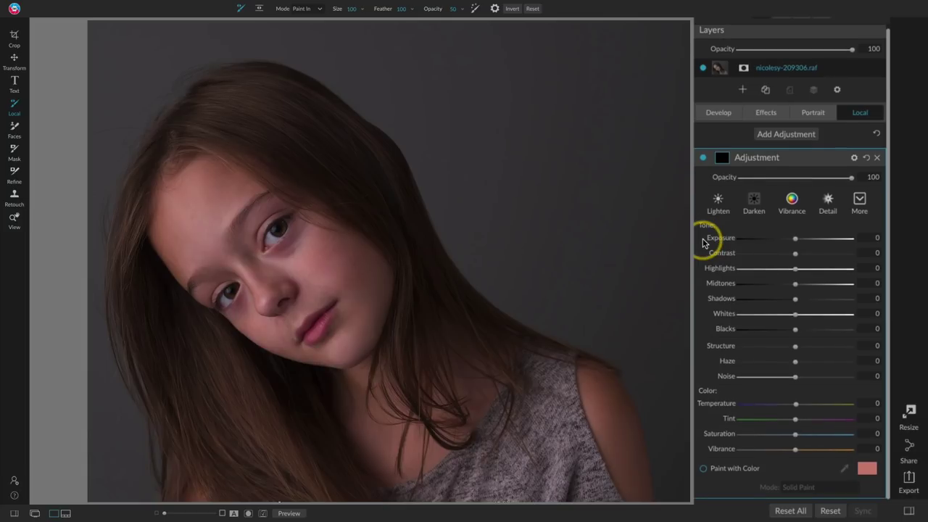
click(703, 469)
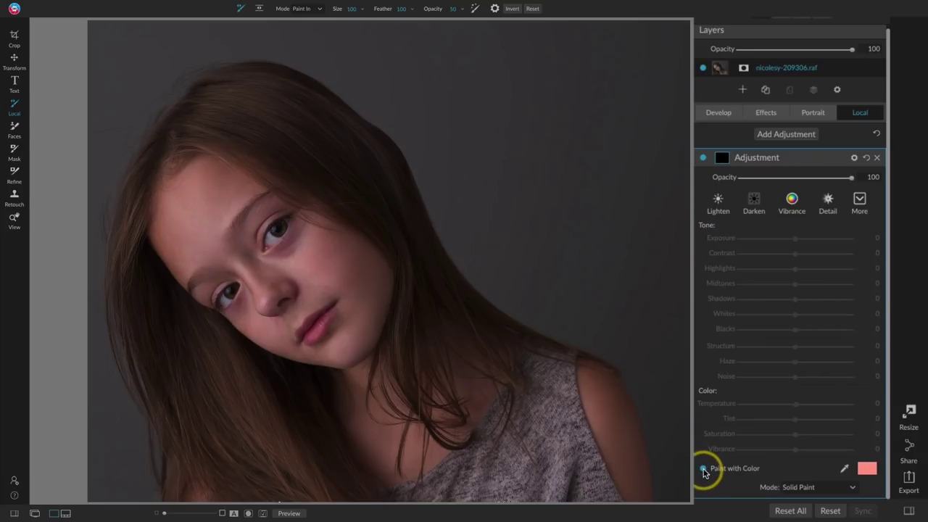
click(881, 483)
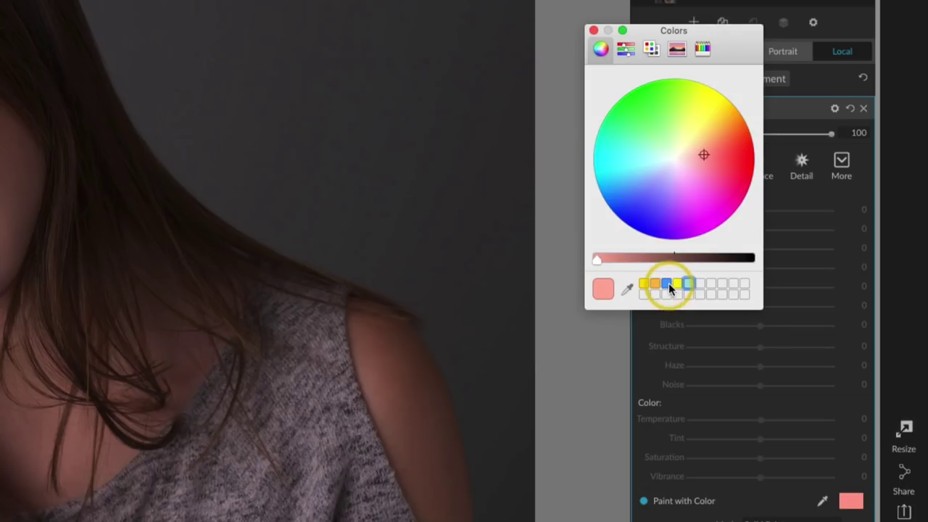
click(669, 286)
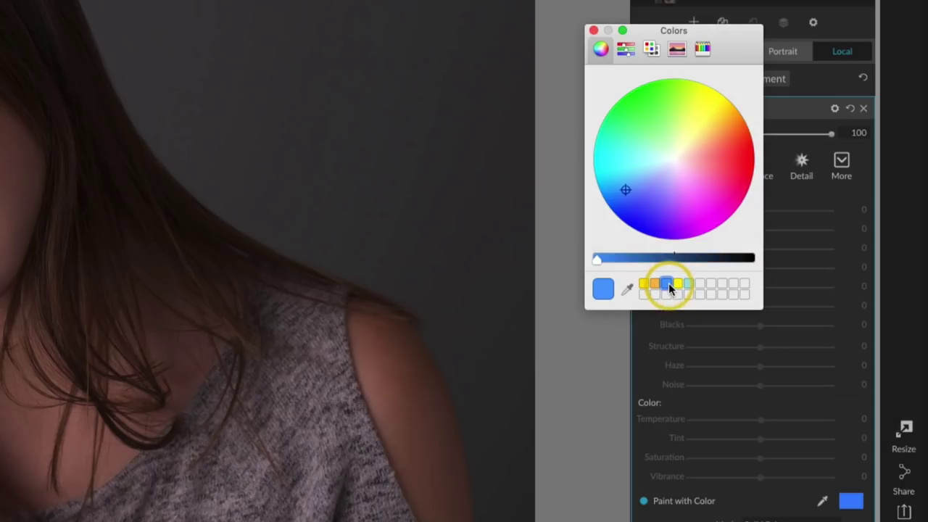
click(594, 30)
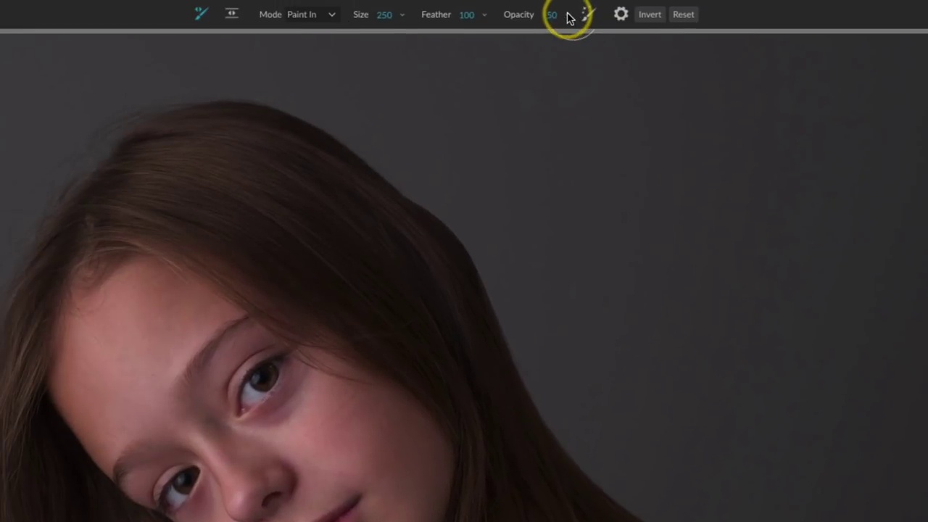
Set brush opacity to 100 and paint blue over the top's shoulder
click(567, 16)
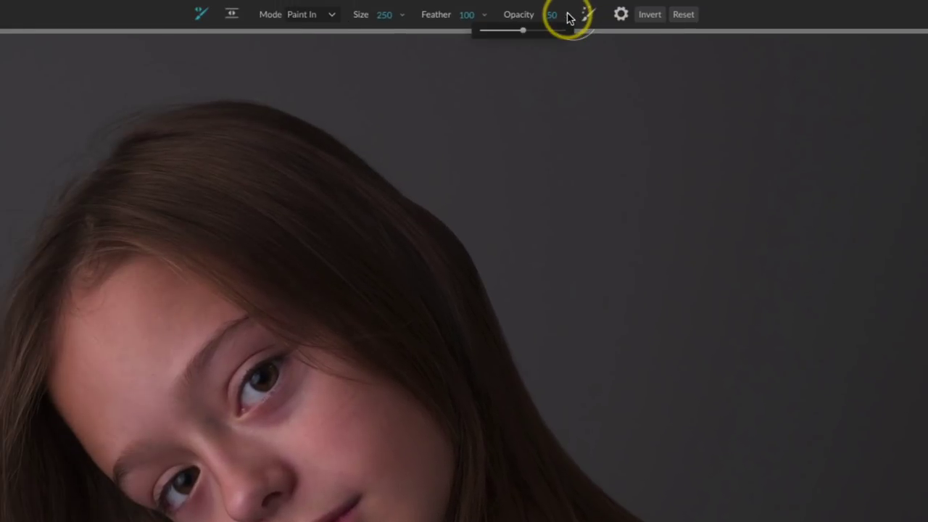
drag(528, 29, 578, 31)
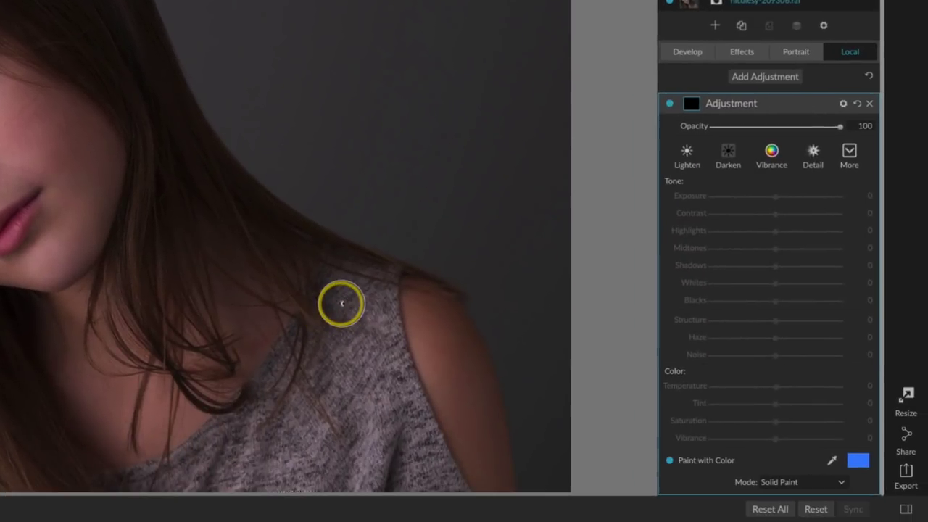
mouse_move(342, 304)
mouse_down()
mouse_move(318, 328)
mouse_move(335, 264)
mouse_move(382, 278)
mouse_move(381, 345)
mouse_move(399, 409)
mouse_move(442, 487)
mouse_move(367, 317)
mouse_move(341, 319)
mouse_move(298, 357)
mouse_move(314, 330)
mouse_move(260, 401)
mouse_move(172, 474)
mouse_move(90, 489)
mouse_move(403, 494)
mouse_move(358, 420)
mouse_move(353, 325)
mouse_move(392, 470)
mouse_move(410, 495)
mouse_move(338, 364)
mouse_move(324, 403)
mouse_move(318, 494)
mouse_move(336, 372)
mouse_move(366, 486)
mouse_move(322, 381)
mouse_move(293, 387)
mouse_move(215, 461)
mouse_move(218, 470)
mouse_move(303, 429)
mouse_move(293, 427)
mouse_move(298, 463)
mouse_move(356, 466)
mouse_move(359, 289)
mouse_move(385, 422)
mouse_move(382, 346)
mouse_move(414, 449)
mouse_move(321, 358)
mouse_move(249, 461)
mouse_up()
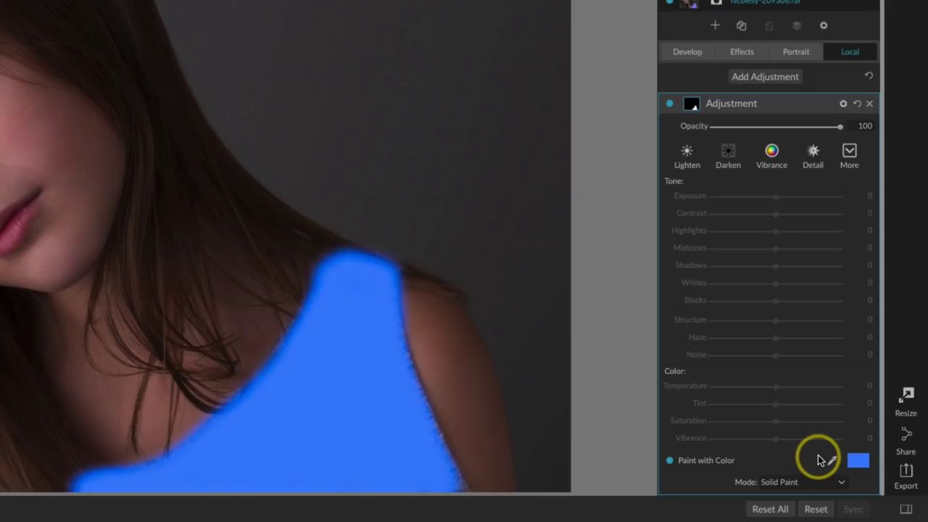
Switch the Paint with Color mode to Classic so the blue top keeps its knit texture
click(841, 482)
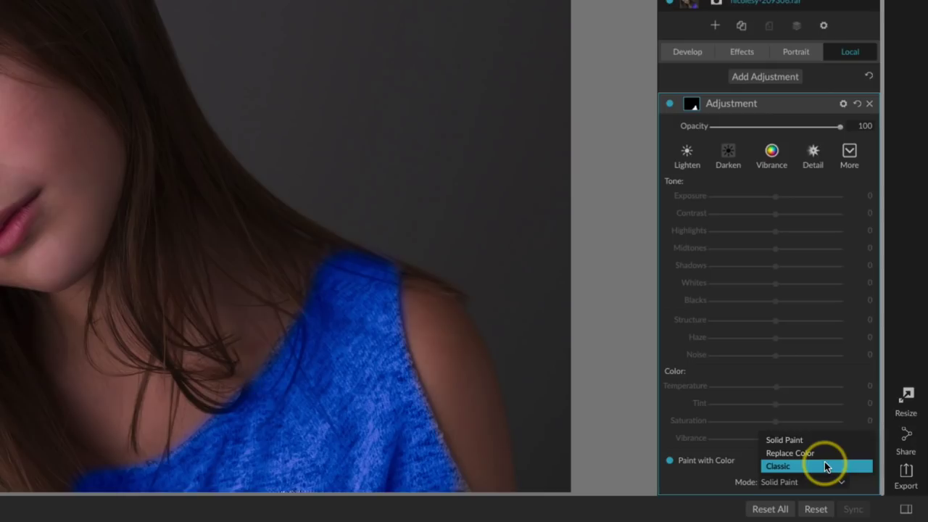
click(824, 466)
click(830, 462)
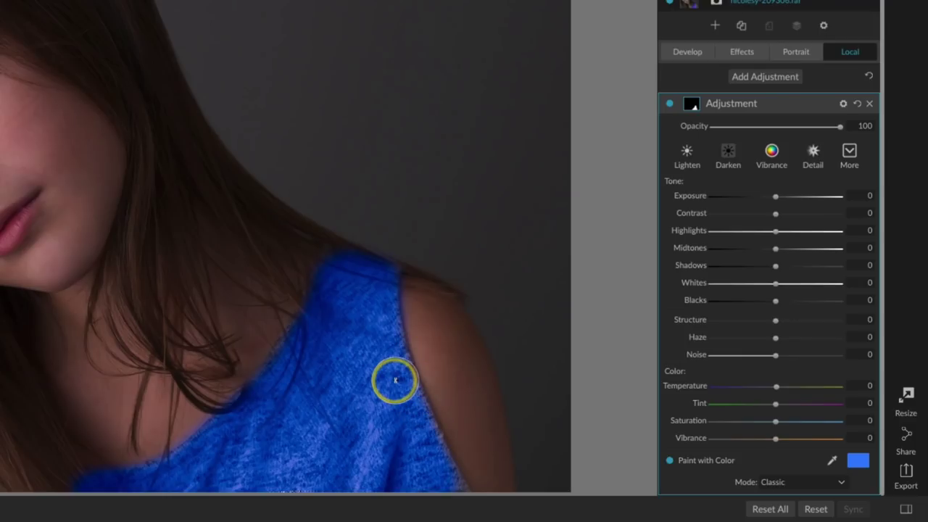
key(ctrl+plus)
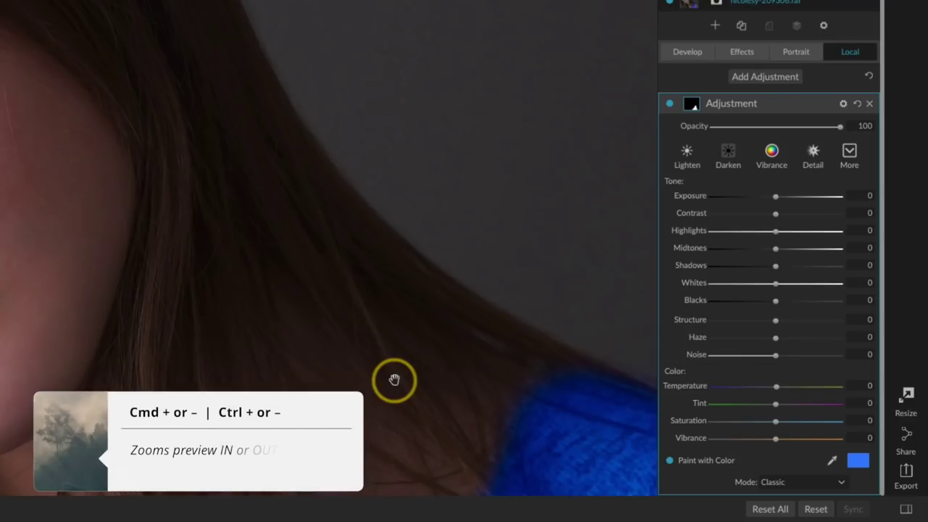
Pan the magnified preview to centre the blue-painted shoulder and top
drag(394, 379, 124, 87)
drag(466, 338, 312, 75)
drag(435, 248, 326, 65)
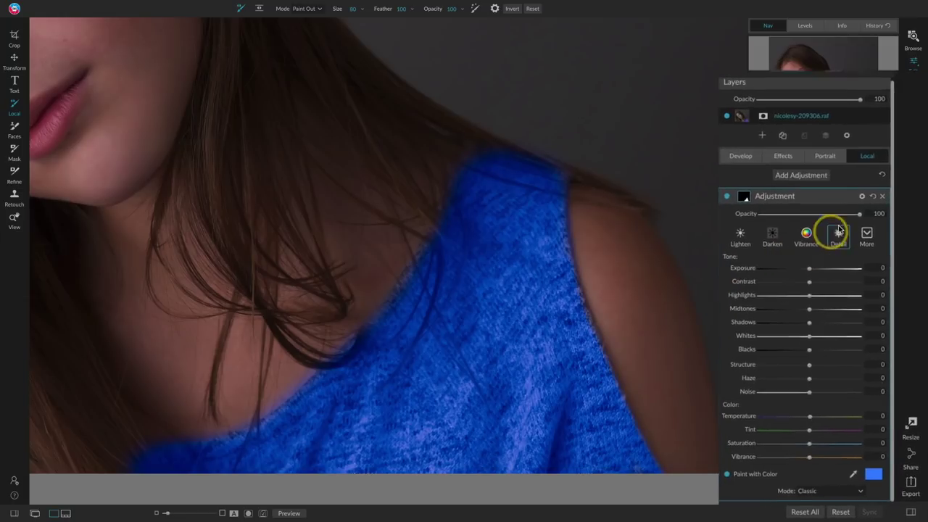
Lower adjustment opacity to 63, recolour the paint teal-green, and compare it on and off
drag(845, 166, 806, 168)
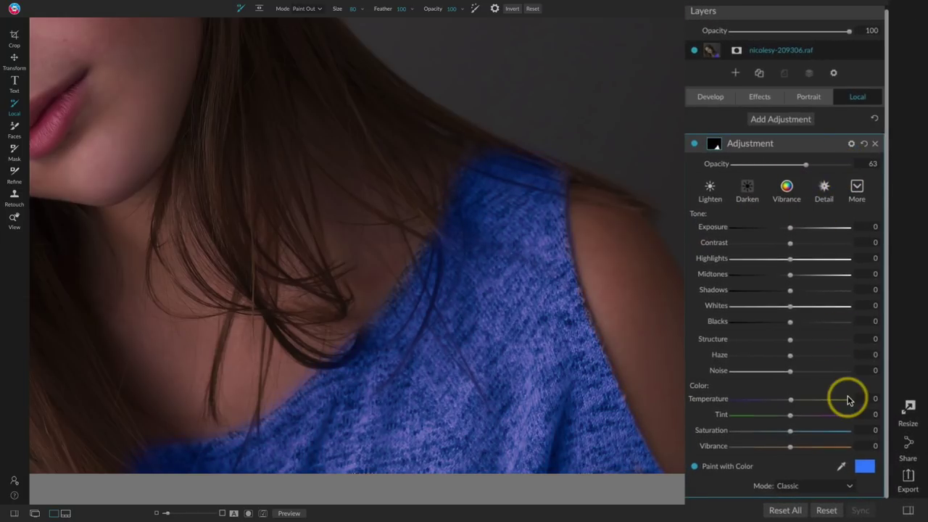
click(865, 467)
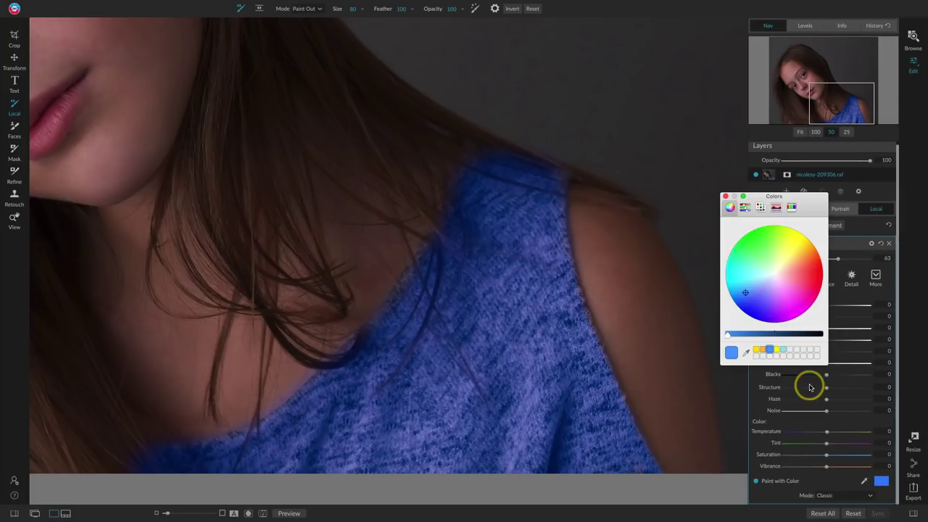
drag(727, 334, 754, 335)
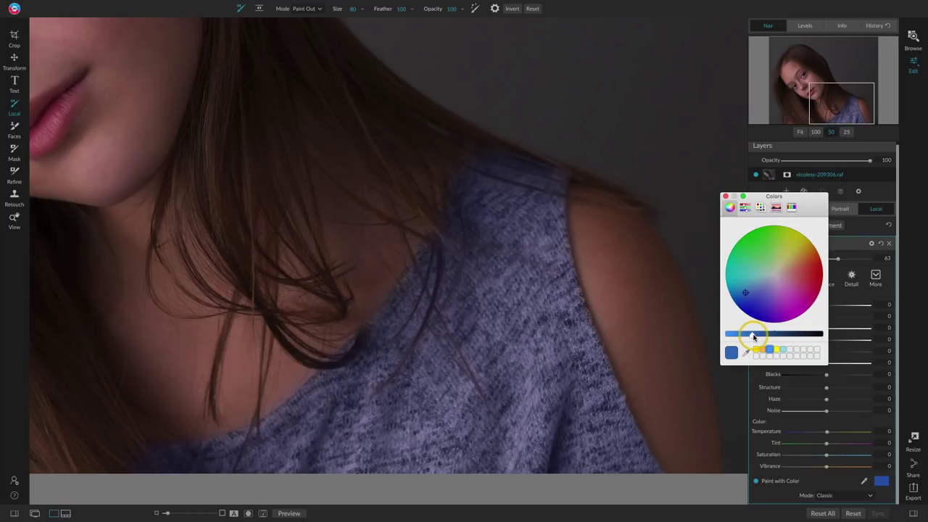
click(745, 274)
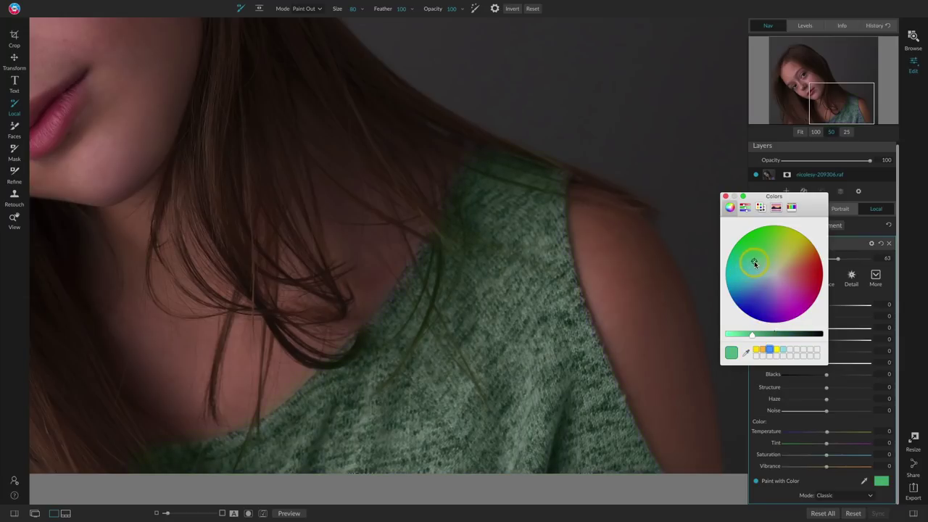
mouse_move(773, 274)
mouse_down()
mouse_move(798, 269)
mouse_move(746, 272)
mouse_up()
click(725, 197)
key(ctrl+0)
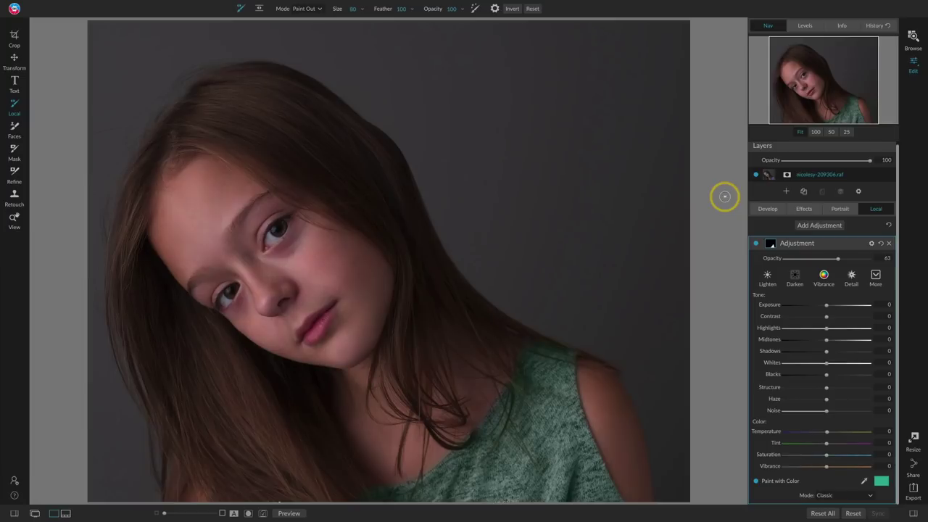
click(756, 245)
click(756, 245)
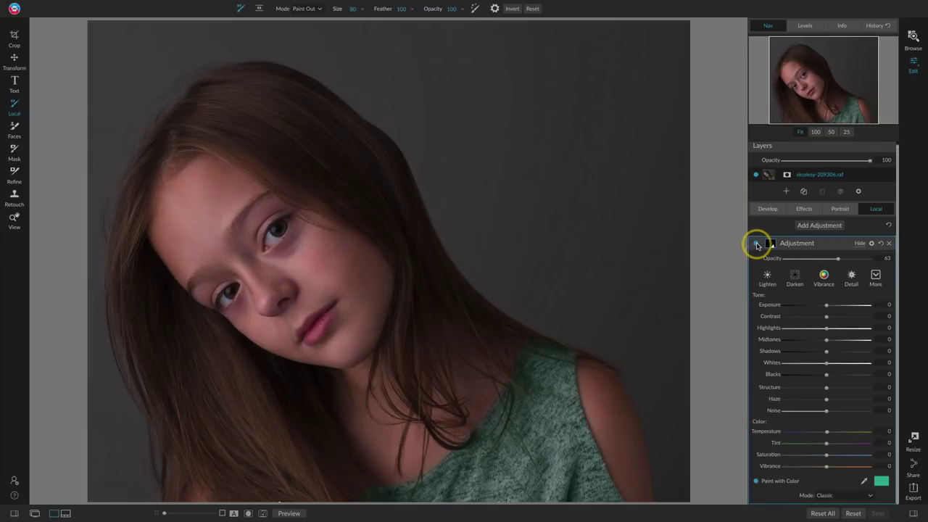